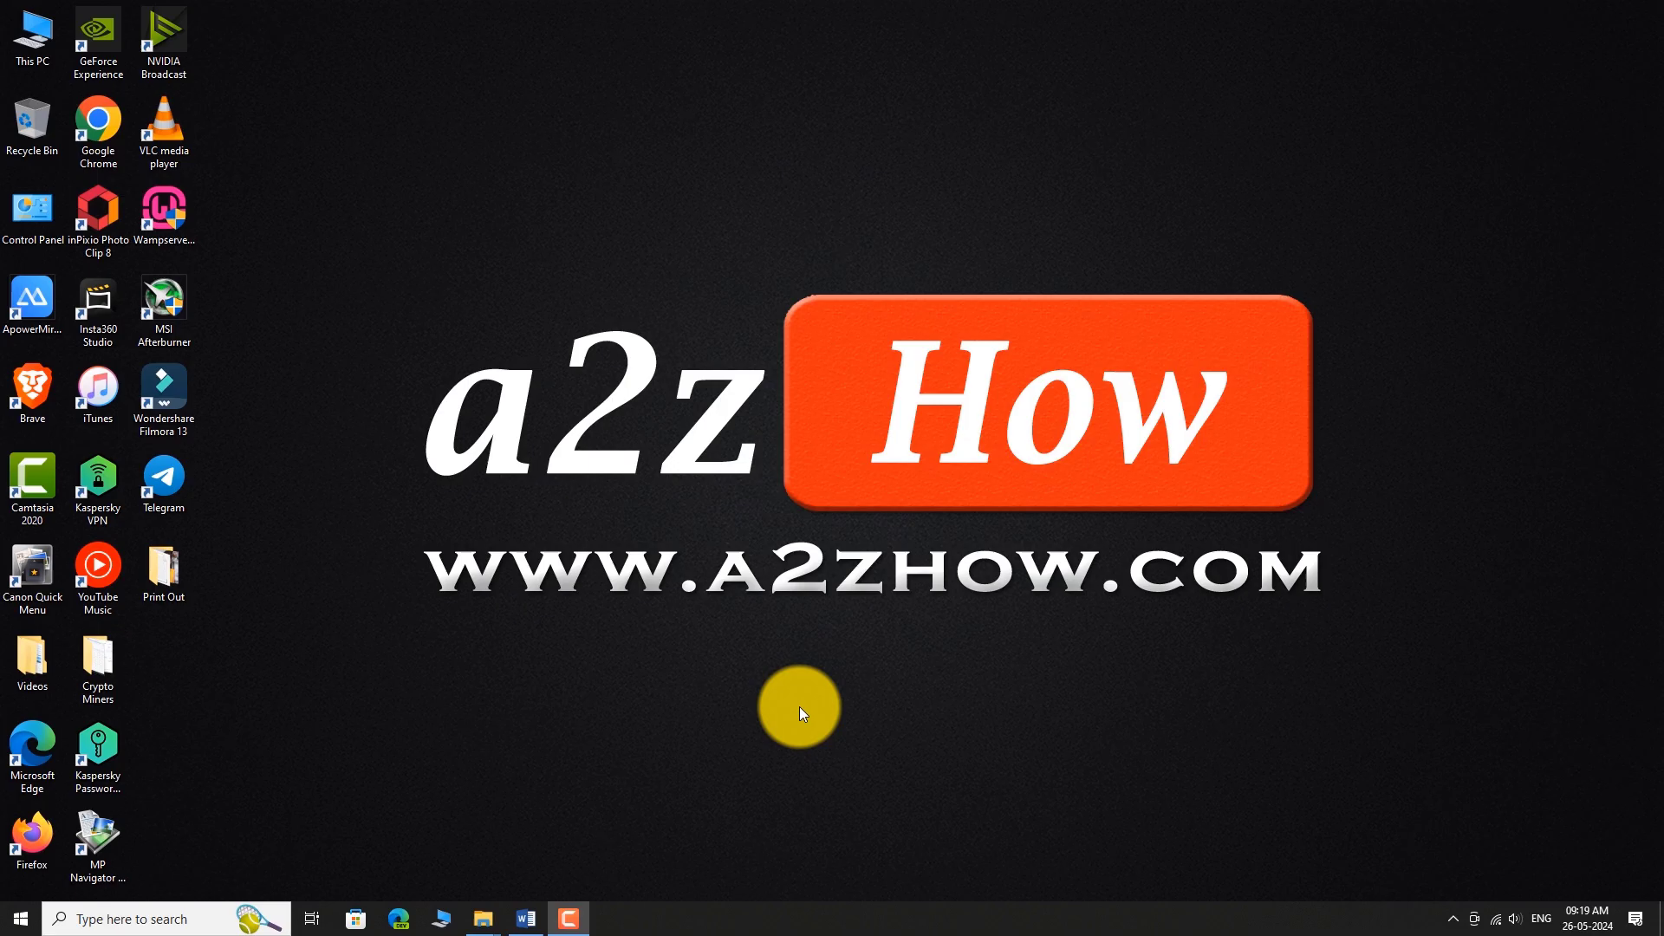
Launch Chrome, go to hdfcbank.com, and show the LOGIN portal list
double_click(100, 115)
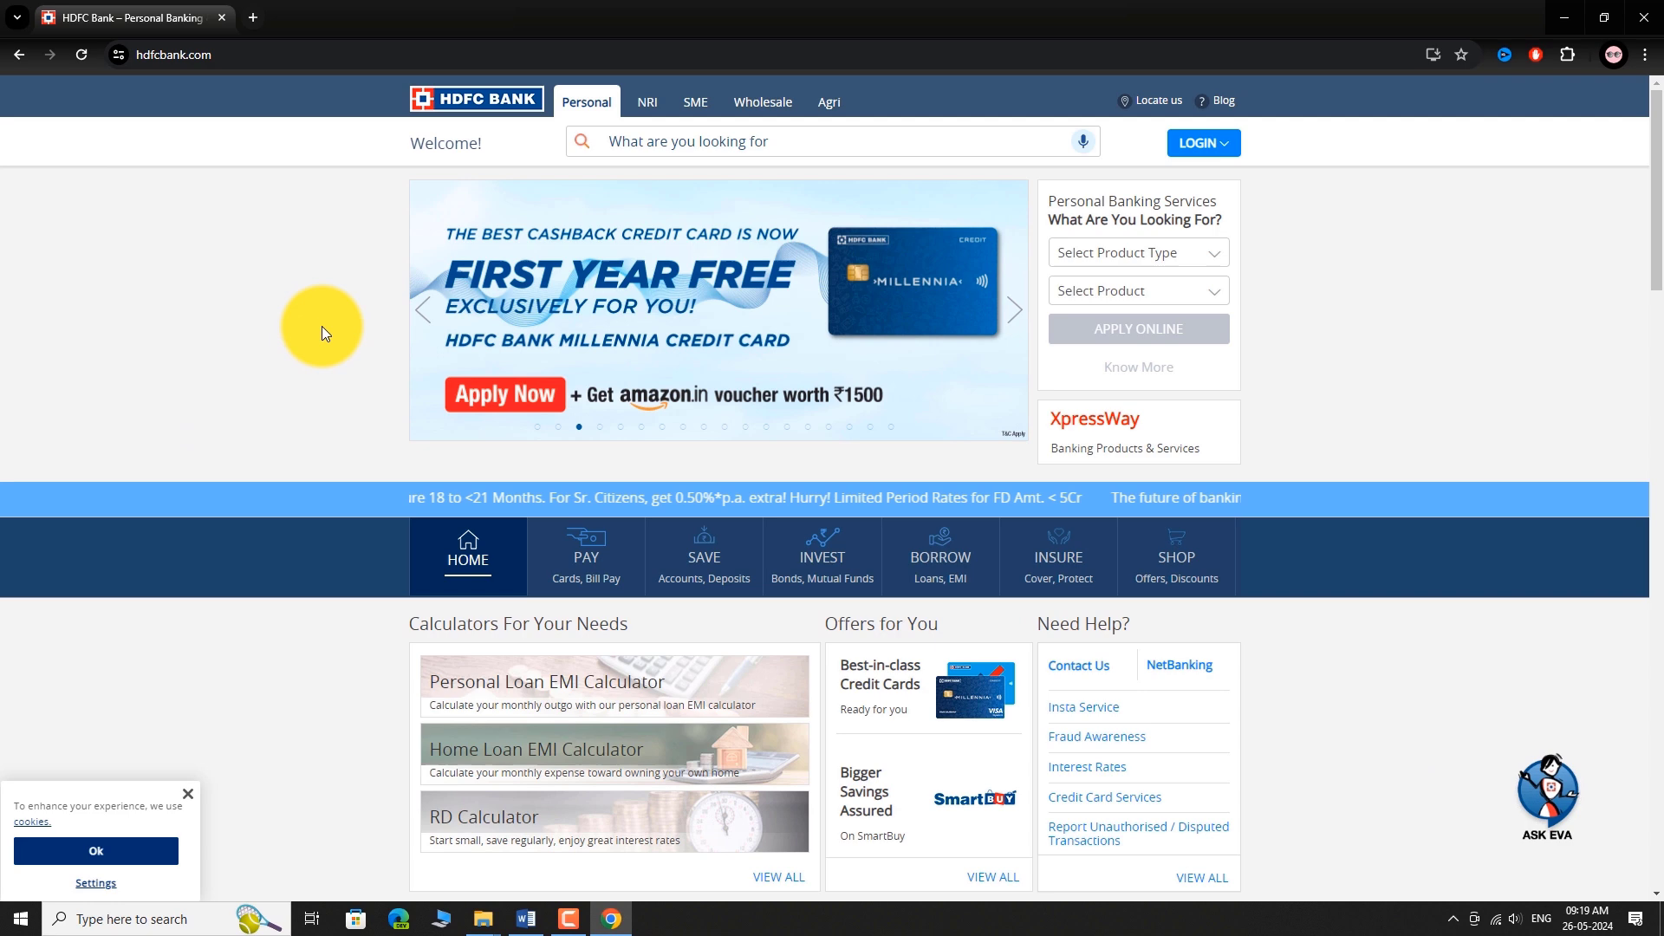
left_click(1208, 143)
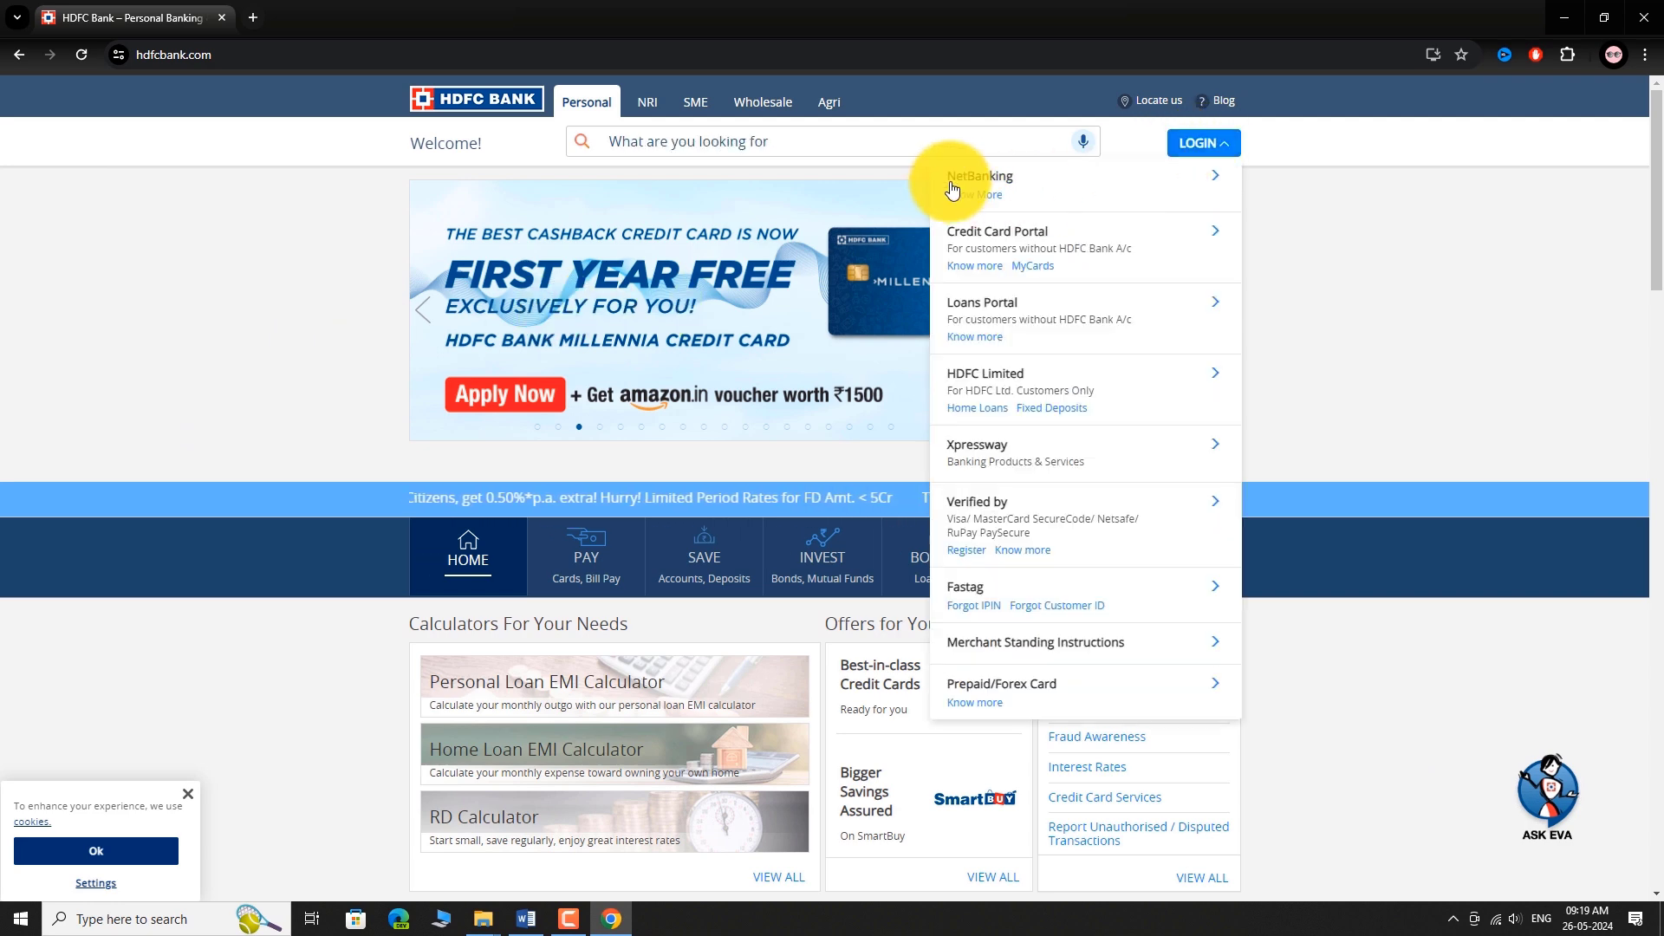
Choose NetBanking from the login list and submit the customer ID
left_click(988, 187)
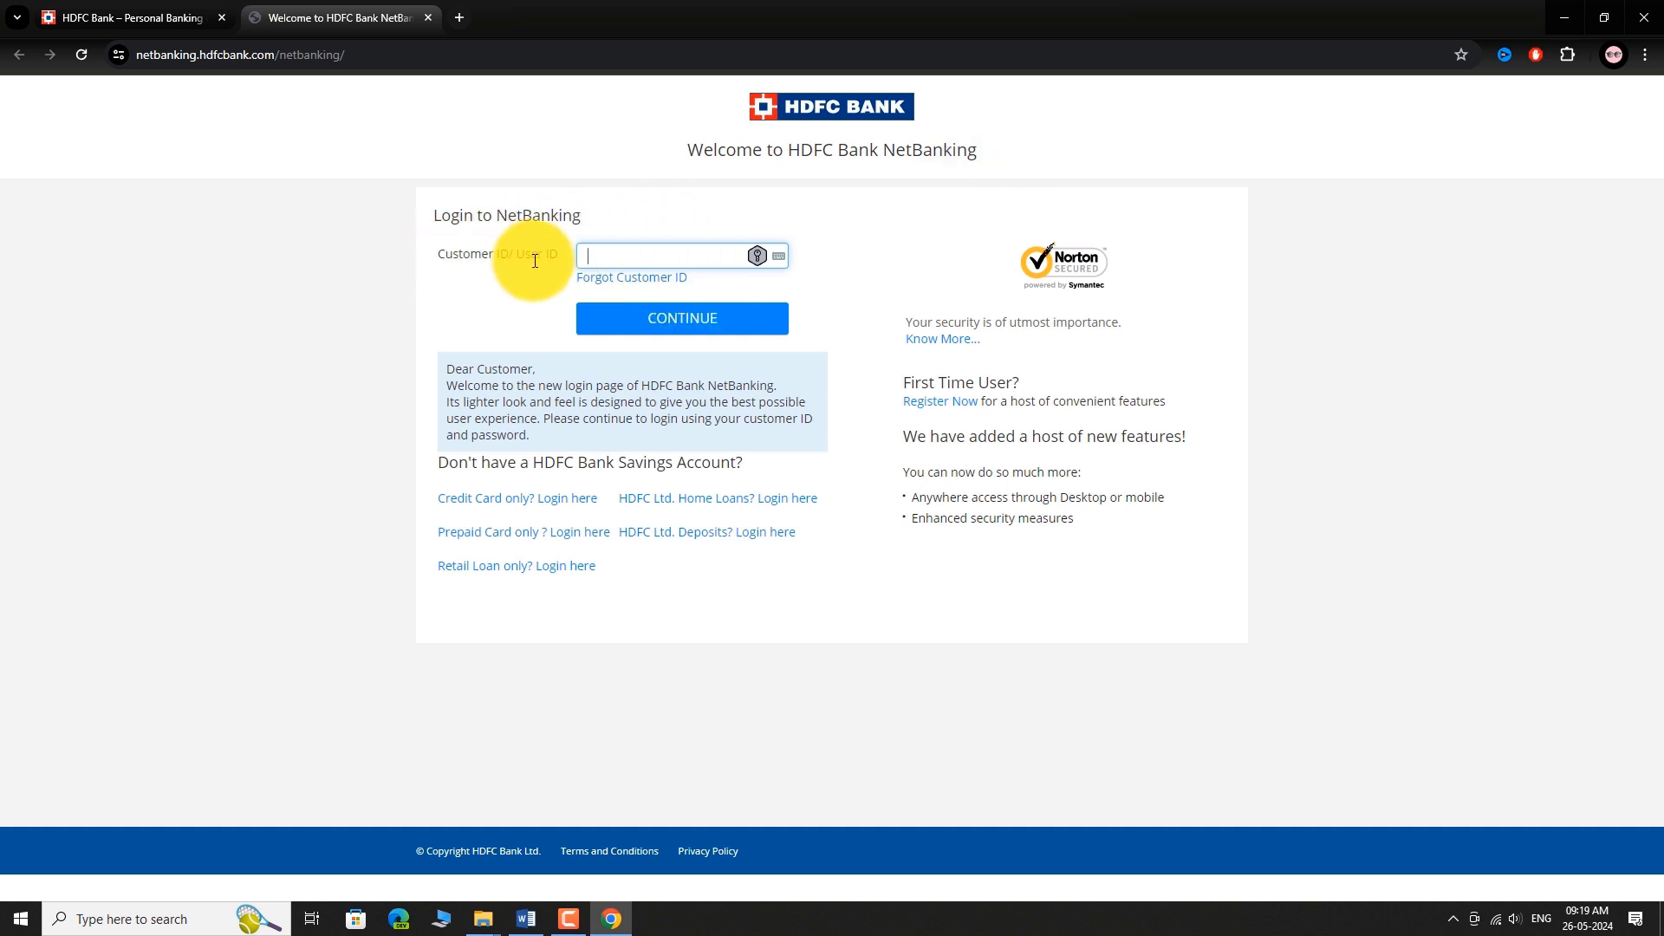
type("400")
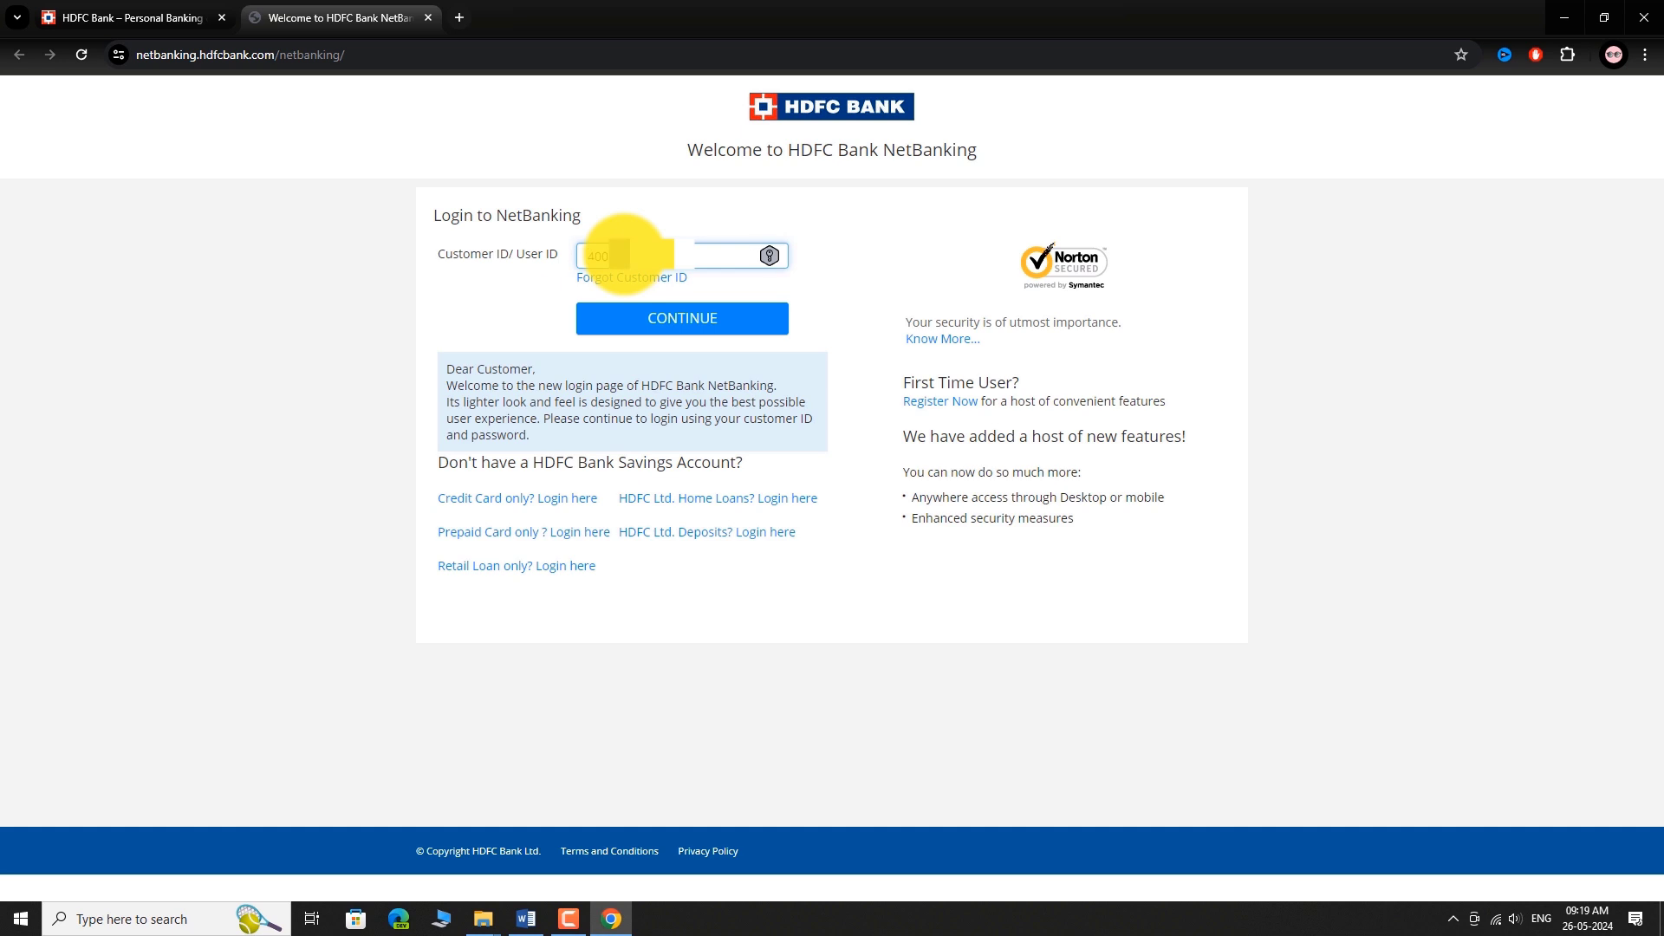
left_click(640, 321)
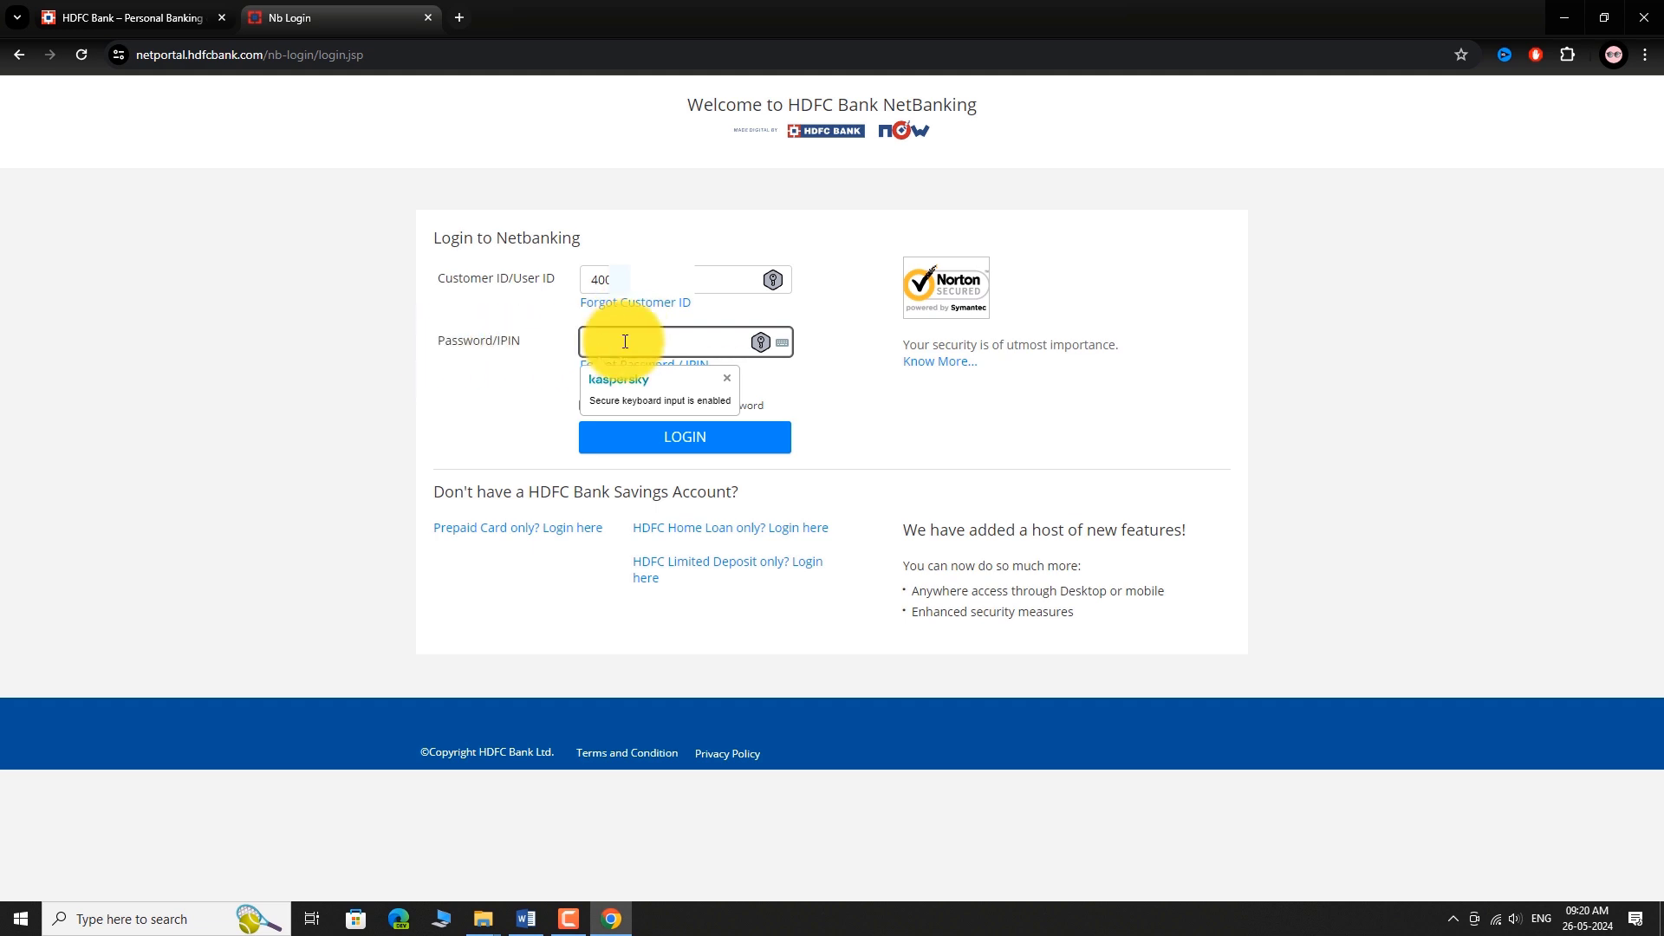
type("**********")
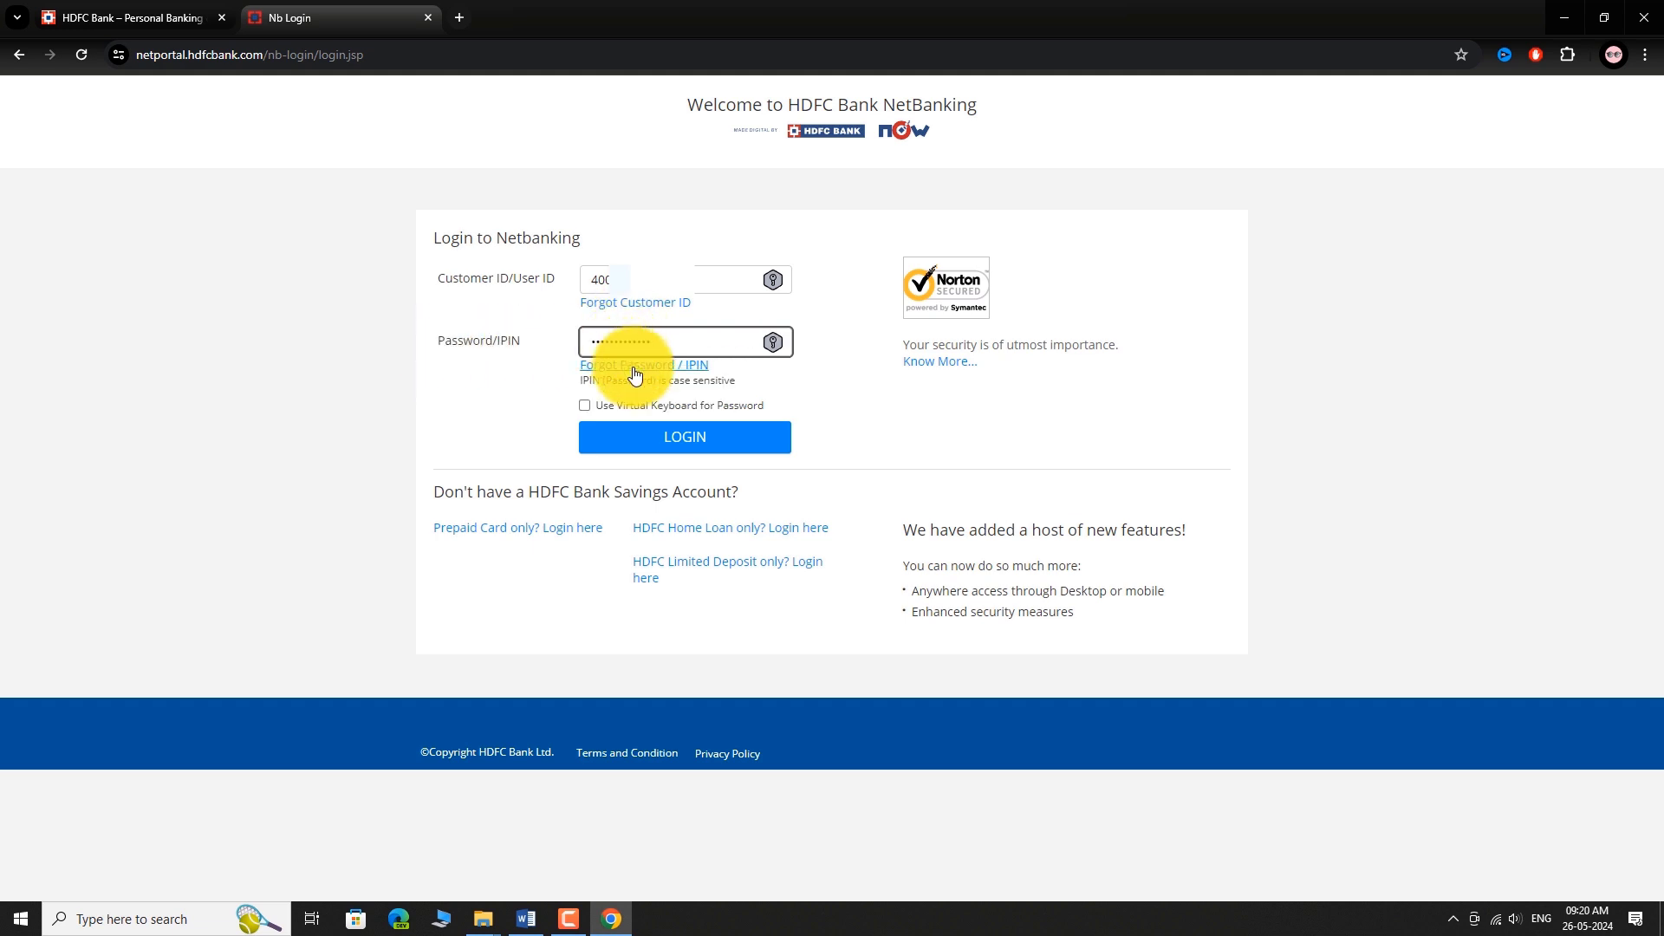
Enter the Password/IPIN and log in to the NetBanking dashboard
left_click(677, 442)
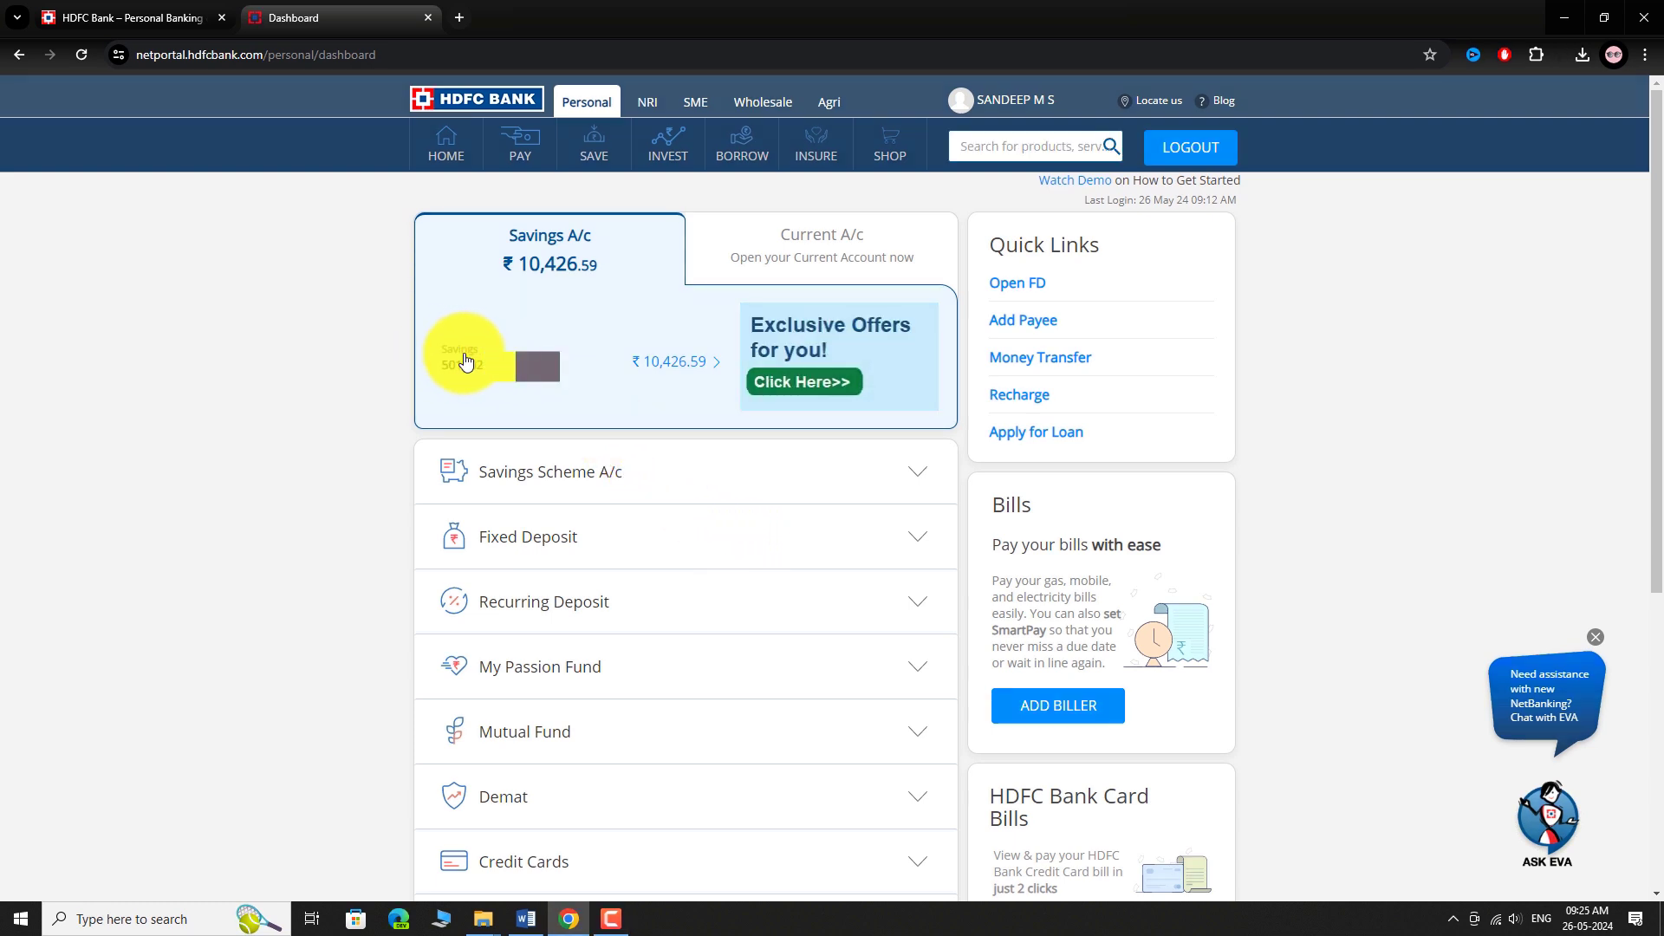
Open the savings account's balance row to view its summary, branch and IFSC details
left_click(674, 372)
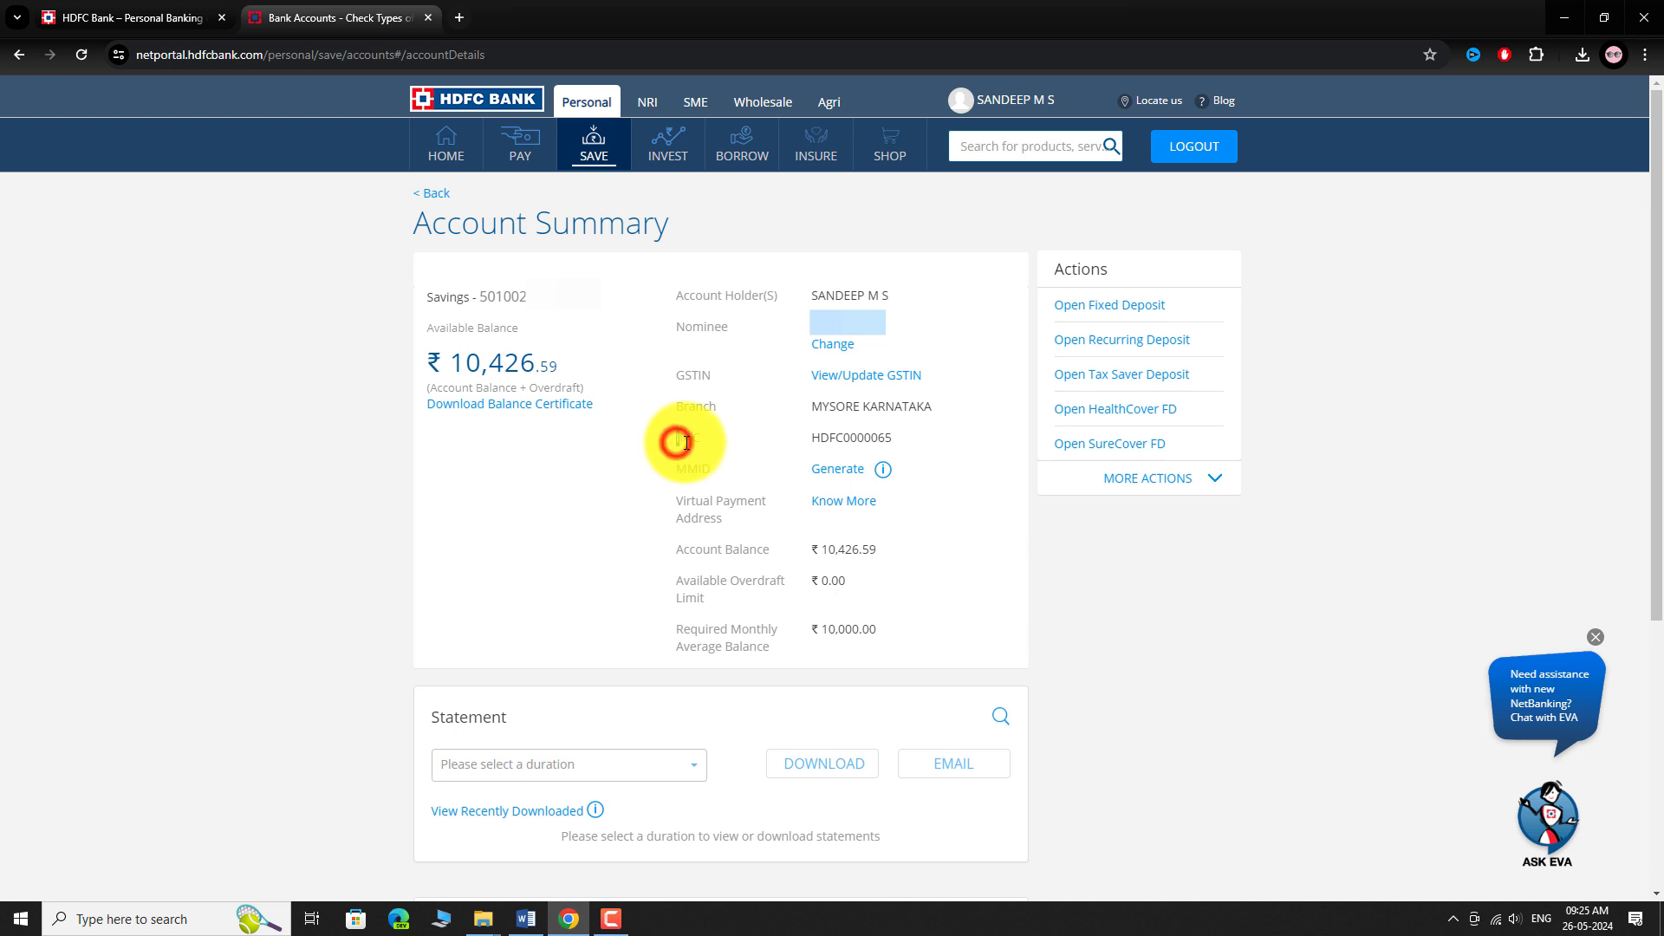
left_click_drag(678, 442, 922, 445)
left_click(924, 444)
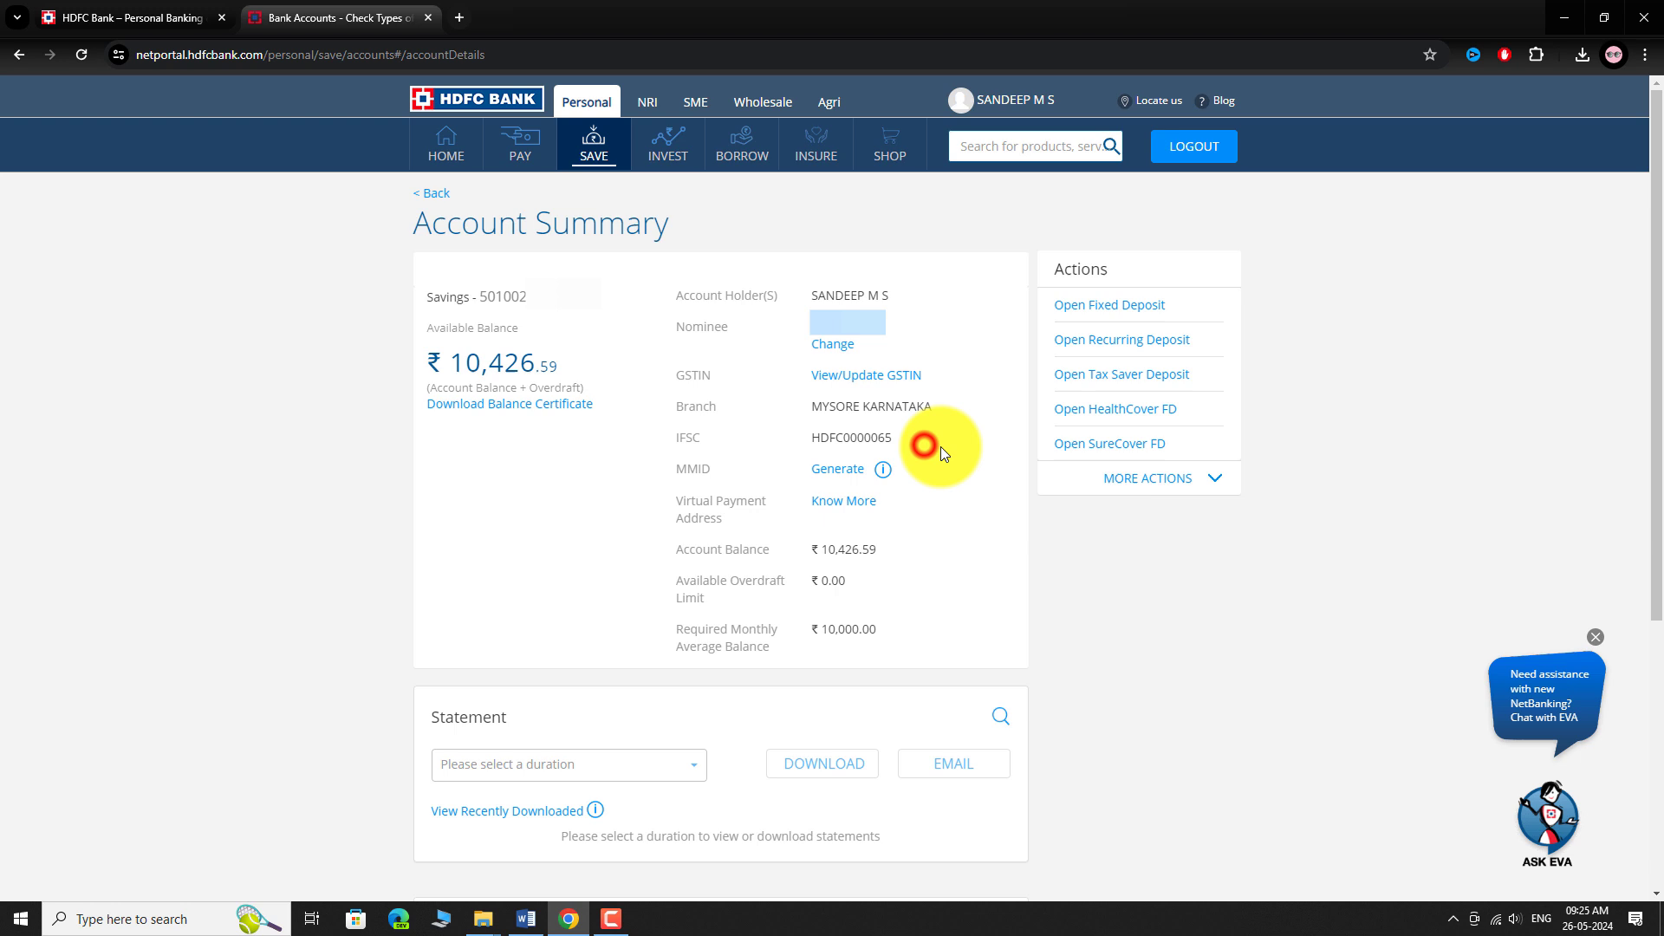